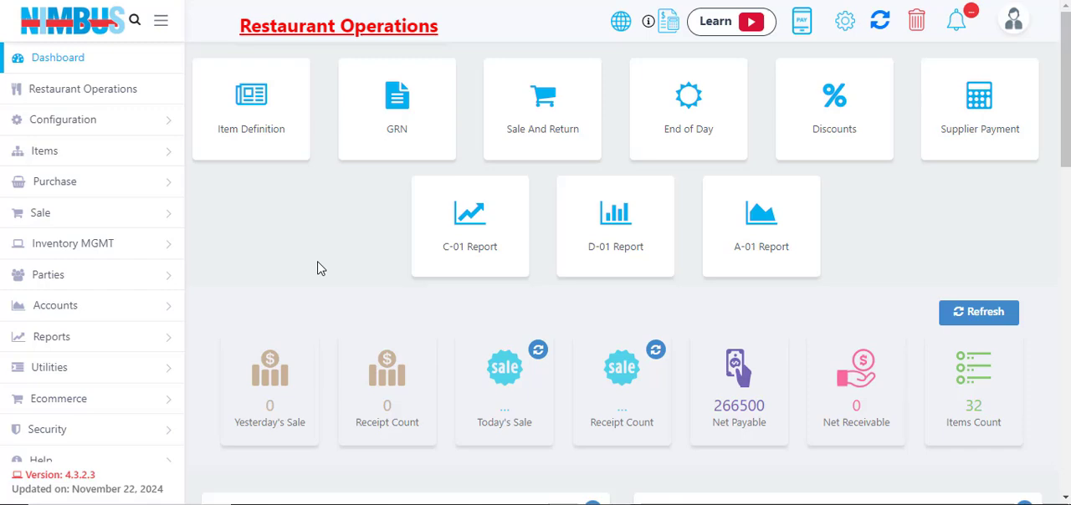
- Open the Sale And Return screen from the Restaurant Operations page
scroll(351, 281, down, 5)
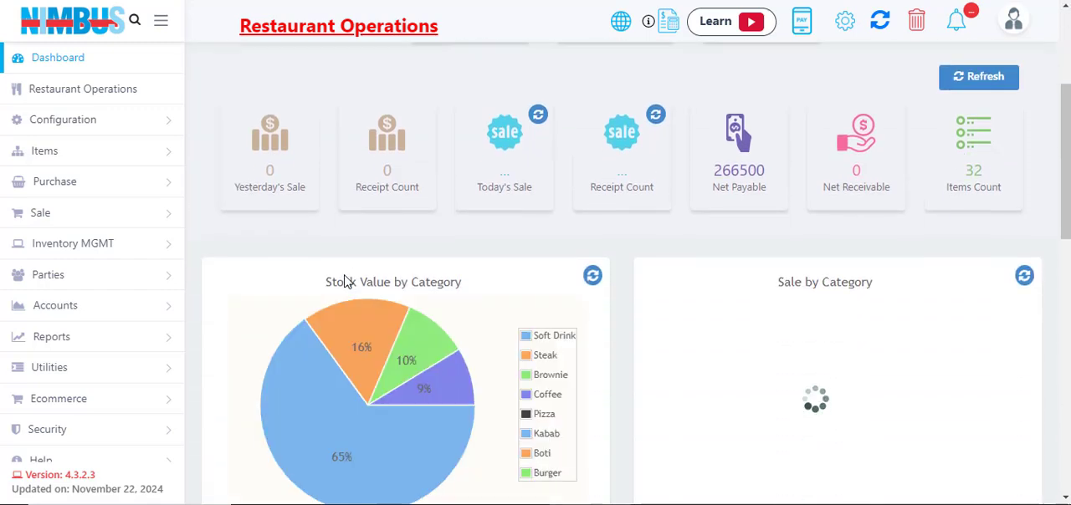
scroll(345, 282, up, 5)
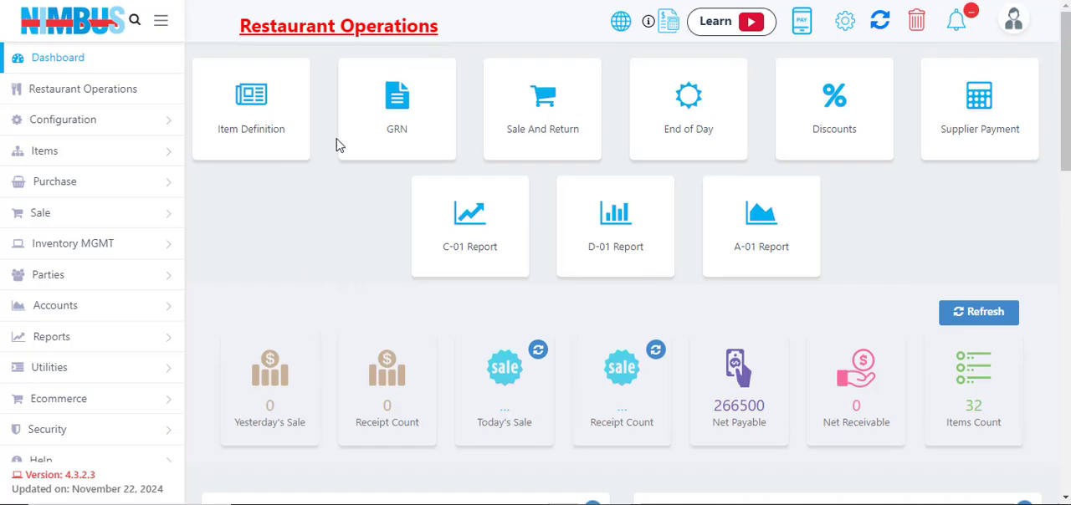
click(333, 34)
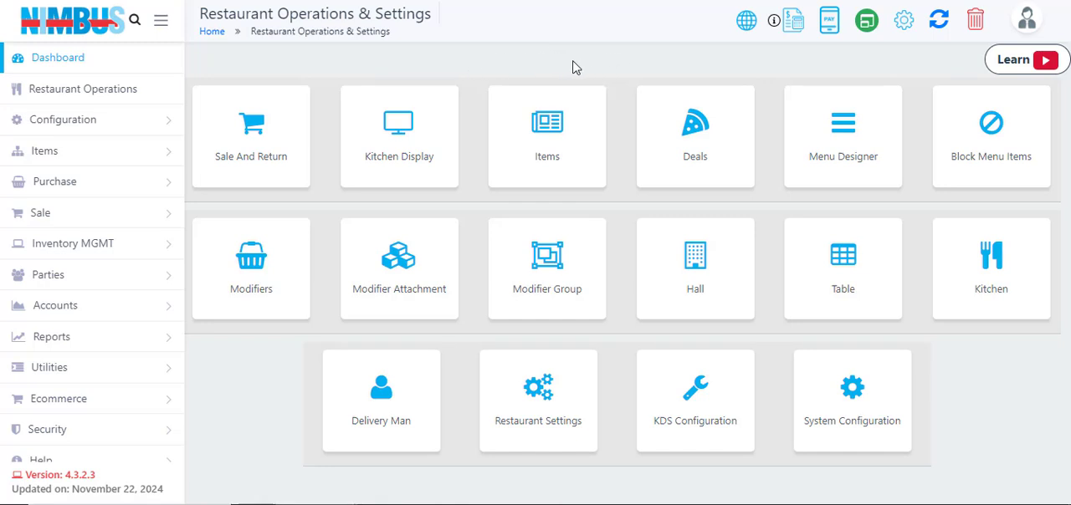
click(235, 127)
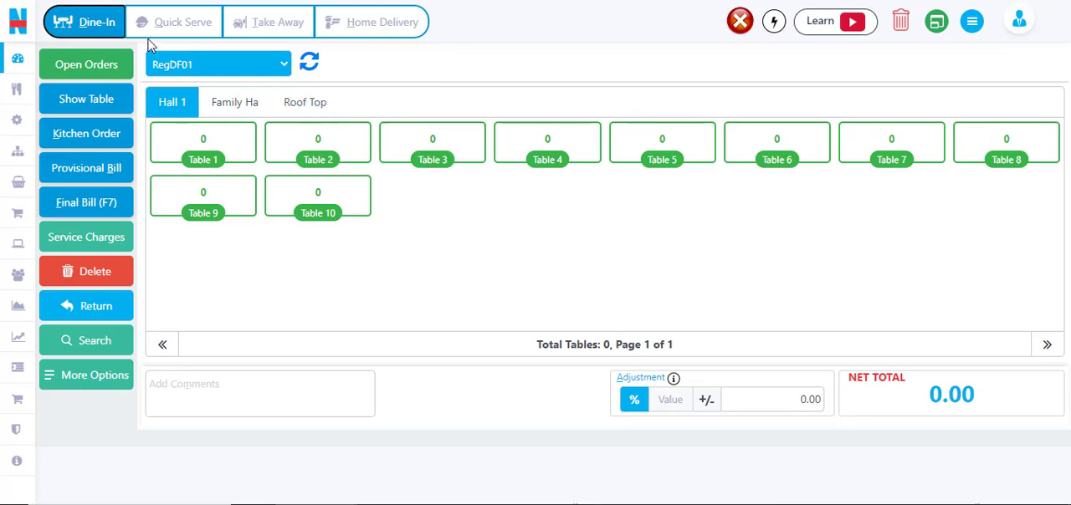
- Look through the Quick Serve, Take Away and Home Delivery order modes
click(183, 25)
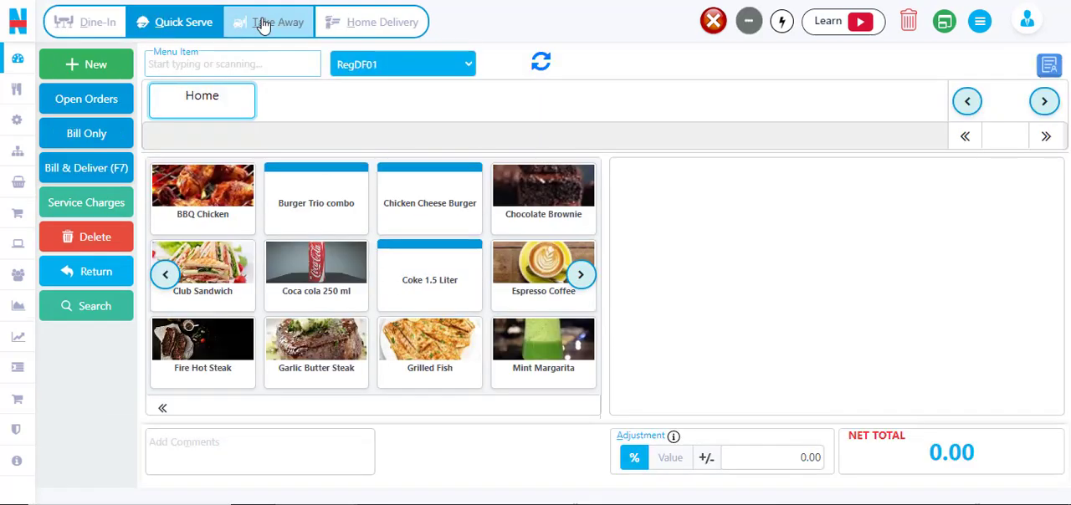
click(280, 23)
click(360, 25)
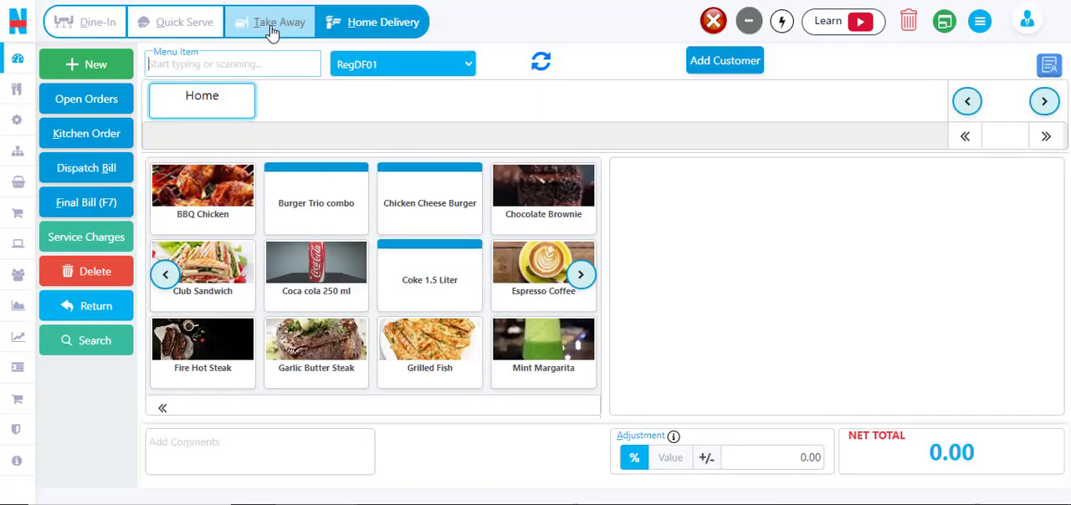
click(177, 28)
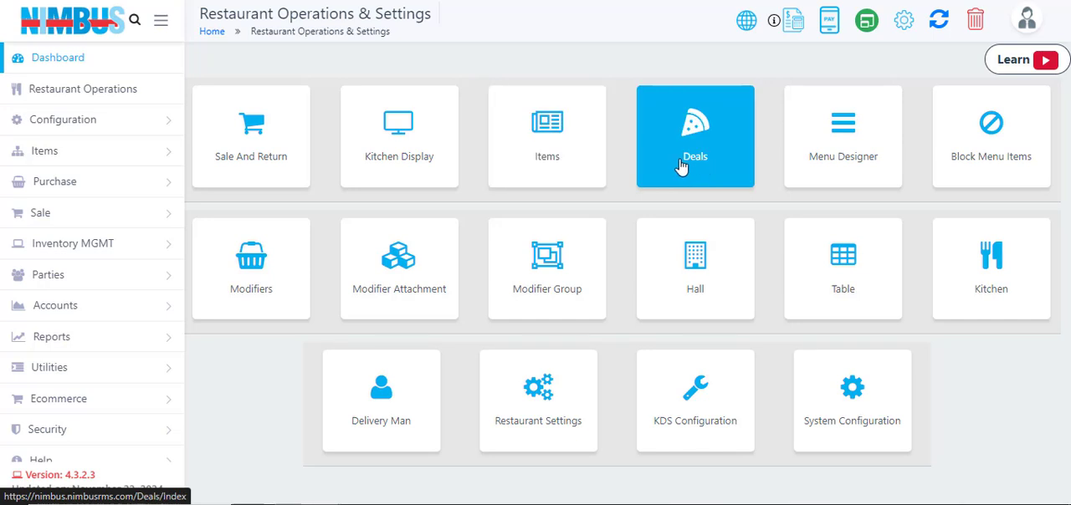
- Open the Menu Designer and review its display groups and their assigned items
click(839, 143)
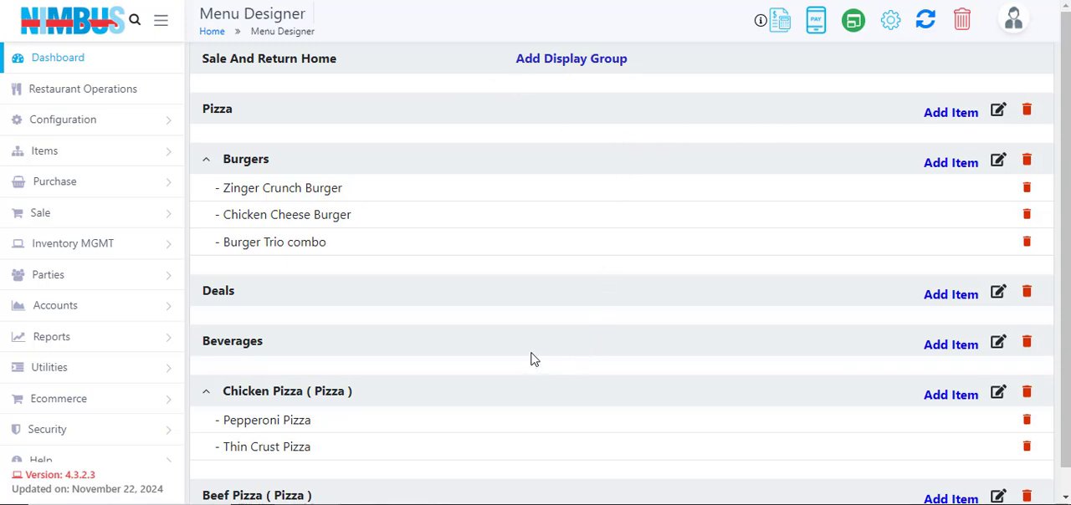
scroll(531, 354, down, 1)
scroll(539, 343, up, 1)
click(460, 1)
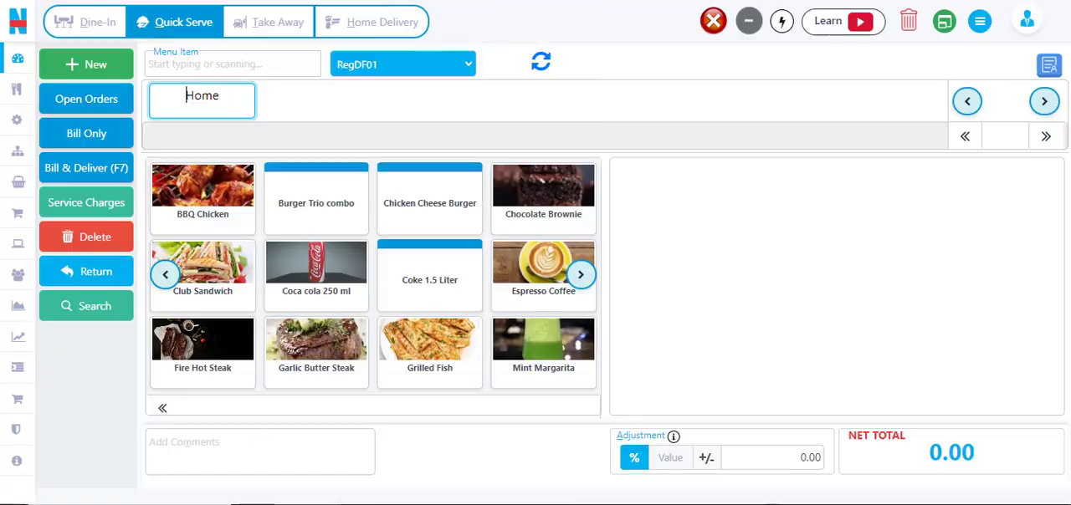
- Browse the Take Away menu's Pizza group with its Chicken Pizza subgroup, and the Burgers group
click(255, 31)
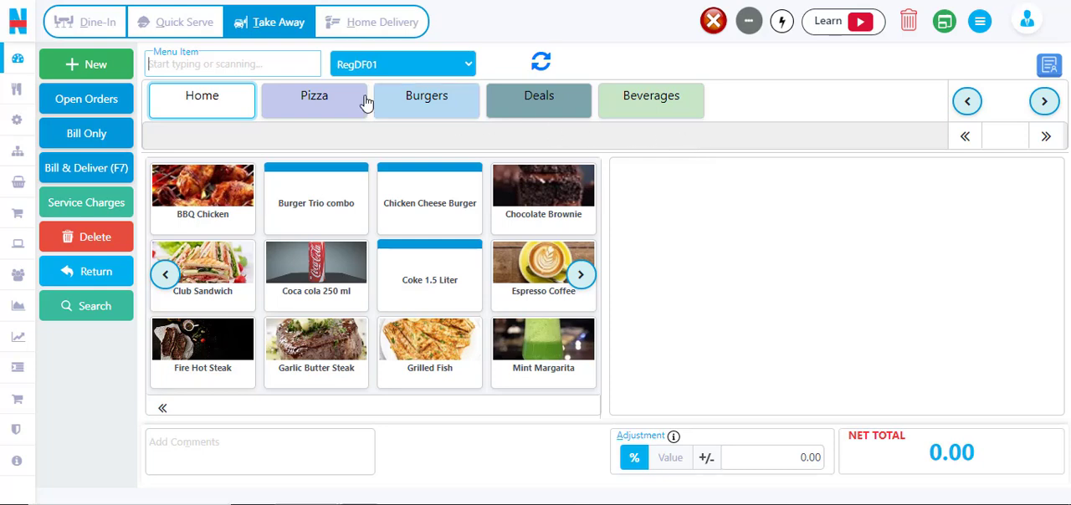
click(322, 102)
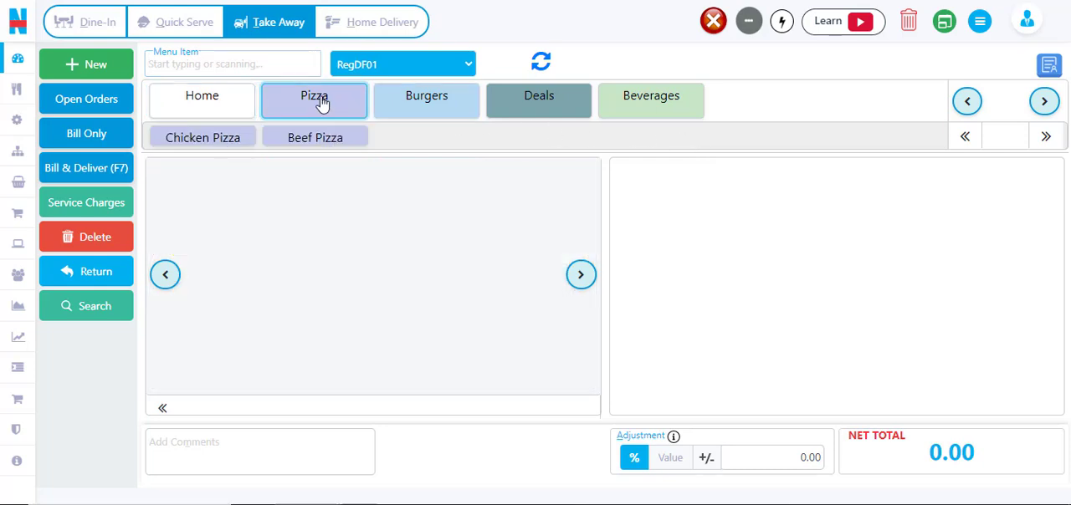
click(197, 140)
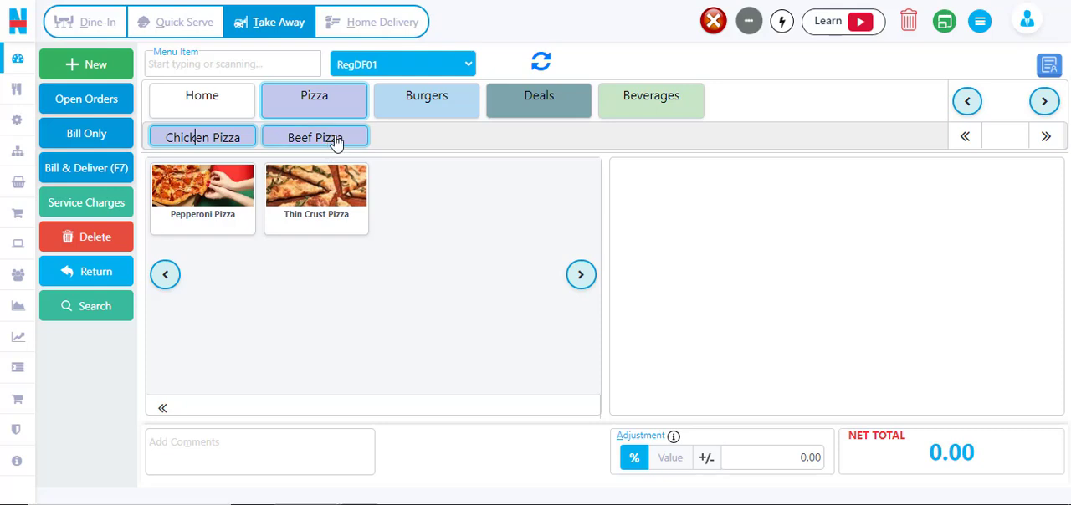
click(441, 103)
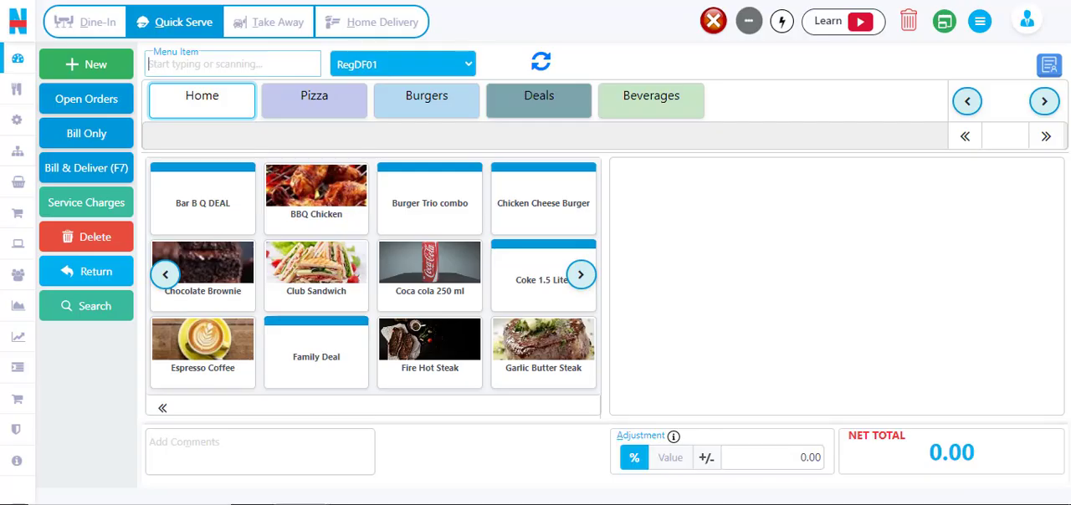
- Load the Family Deal into the Quick Serve order with Mint Margarita, Pepperoni Pizza and Additional Fries
click(546, 100)
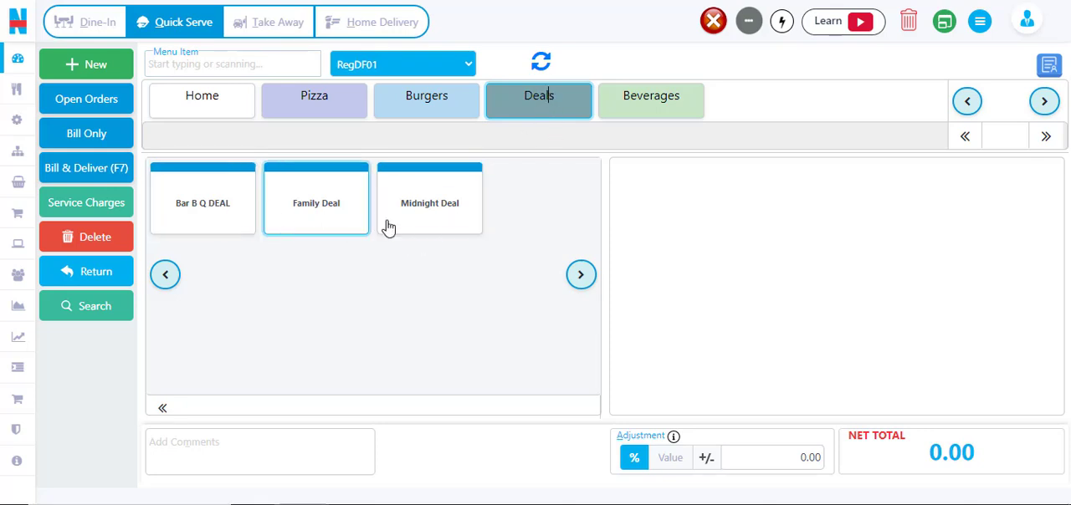
click(307, 210)
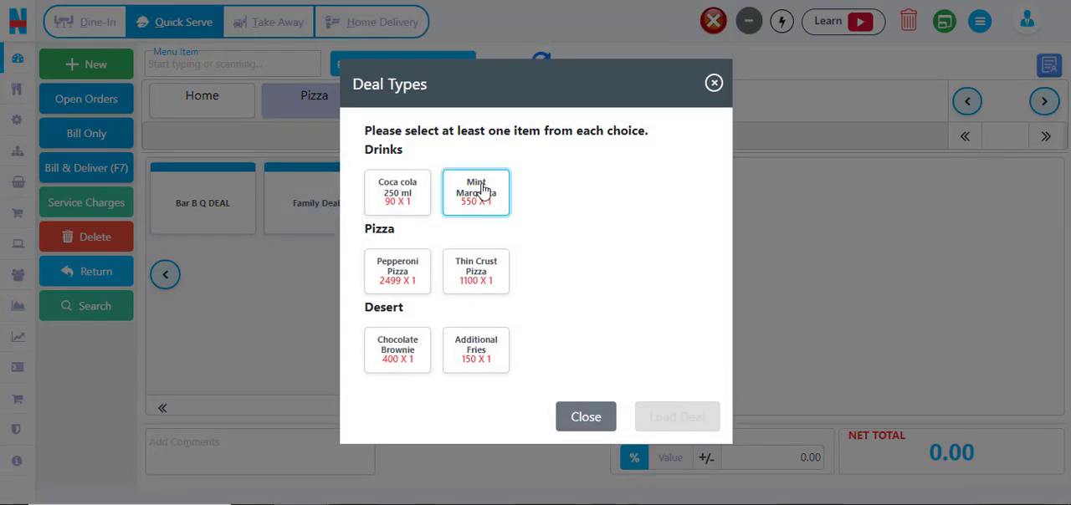
click(481, 189)
click(405, 278)
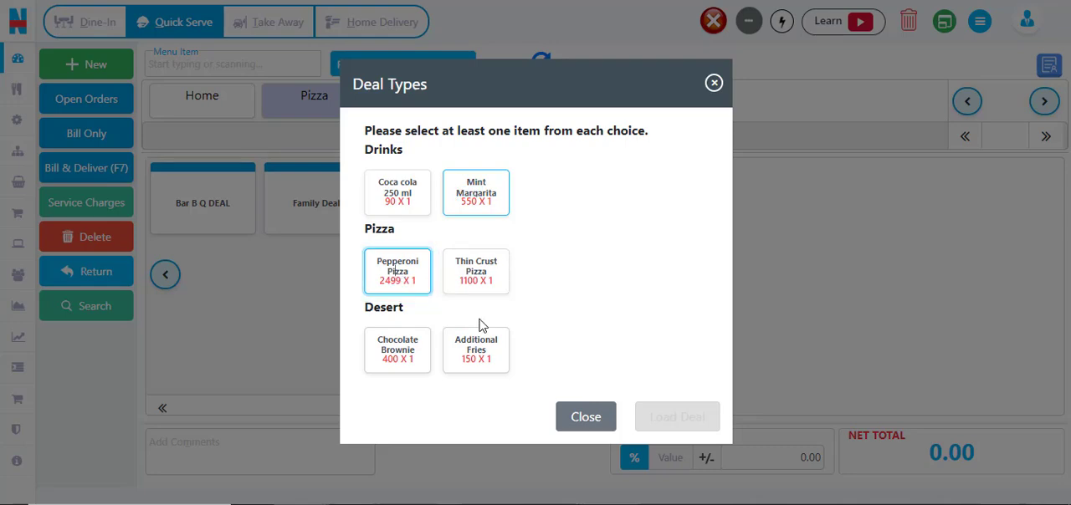
click(492, 360)
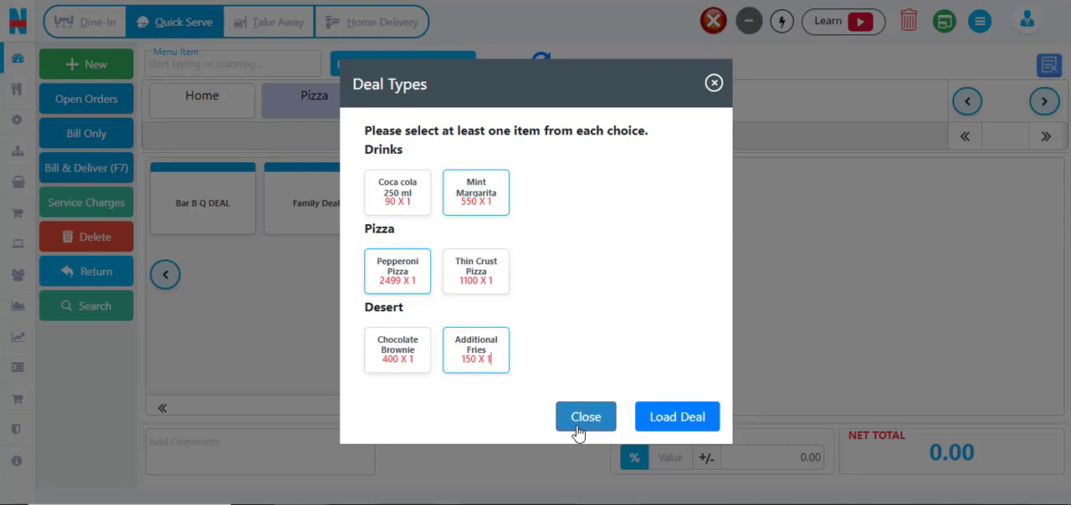
click(691, 418)
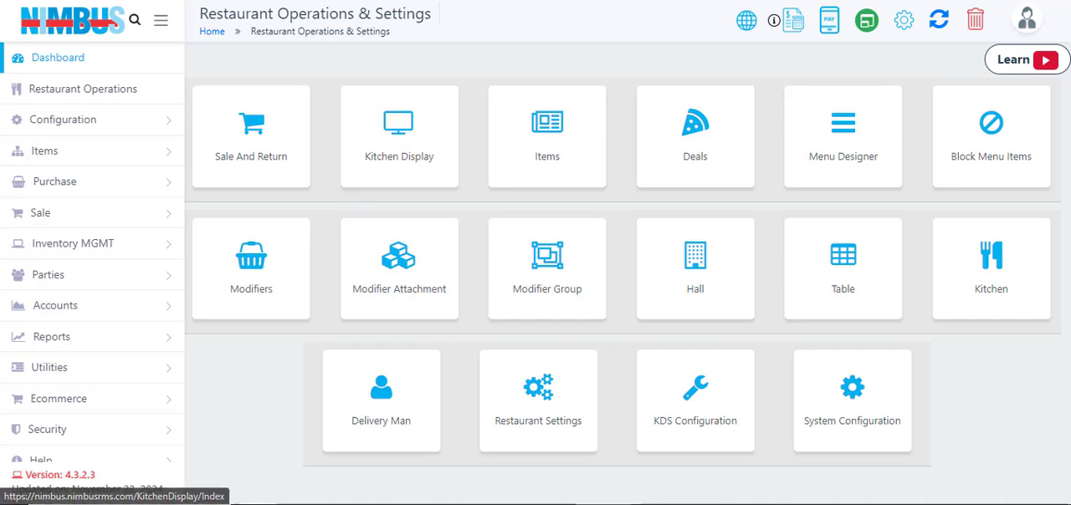
- Open the Modifier Attachment records and expand the Grilled Fish entry to view its modifiers
click(523, 1)
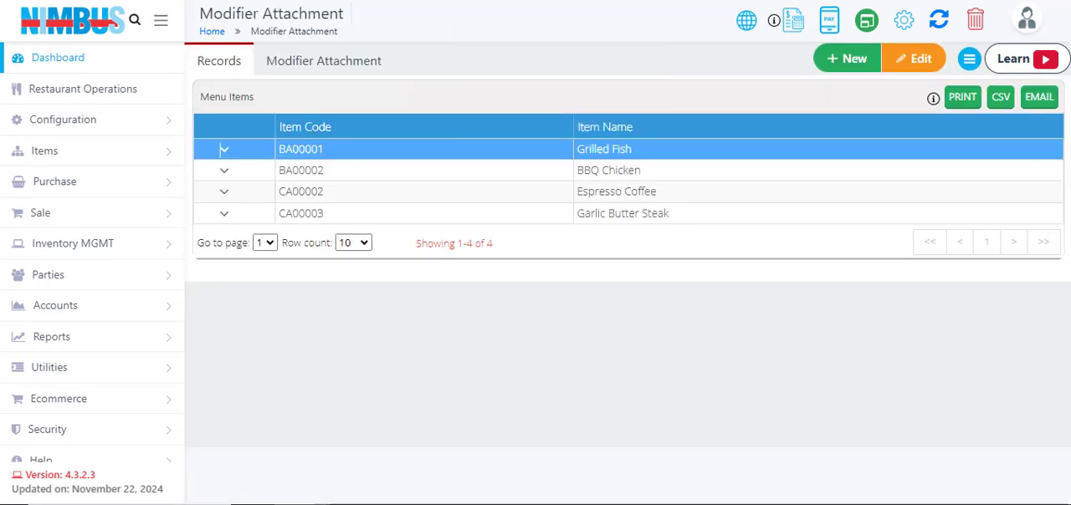
click(226, 153)
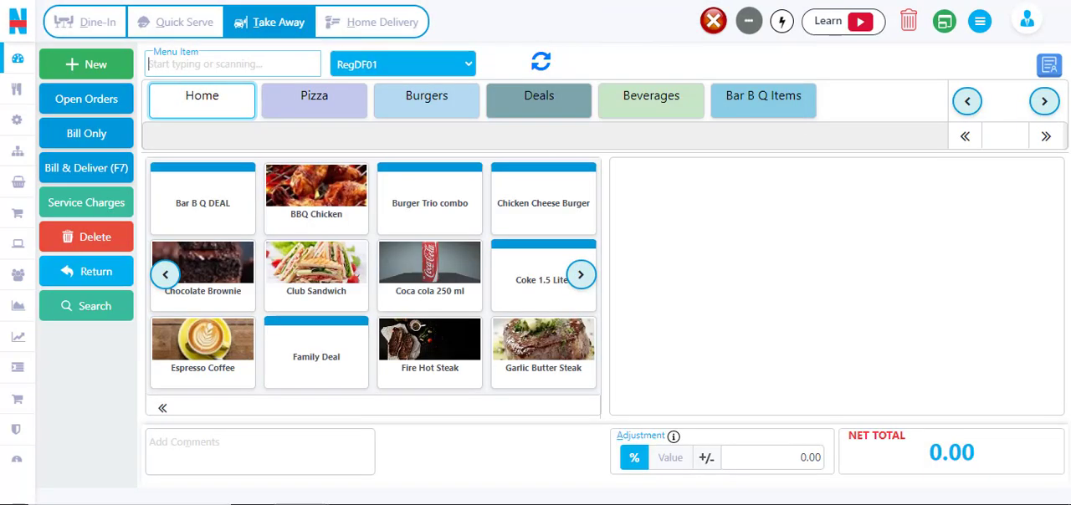
- Add Grilled Fish from Bar B Q Items to the Take Away order with the Well-done and Additional Fries modifiers
click(769, 98)
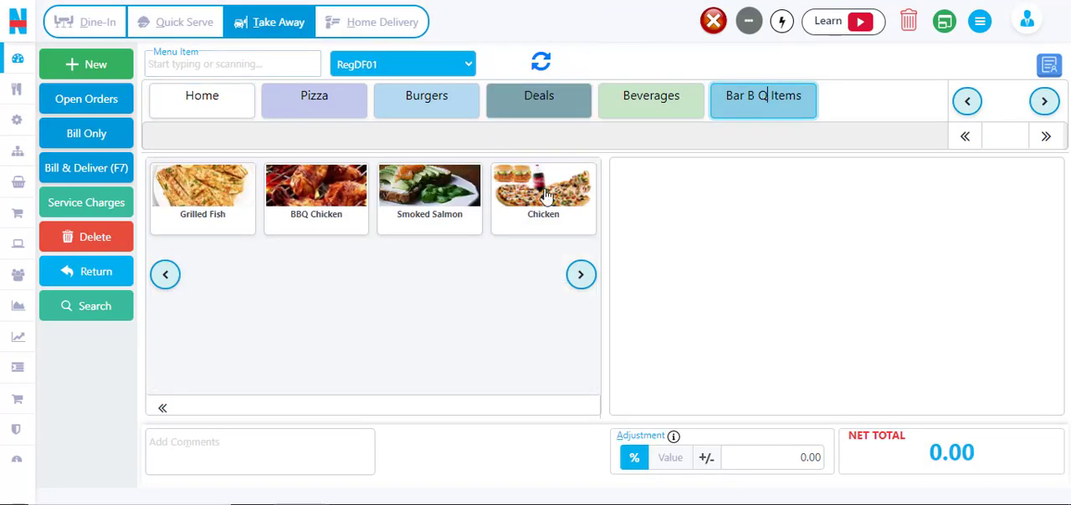
click(203, 209)
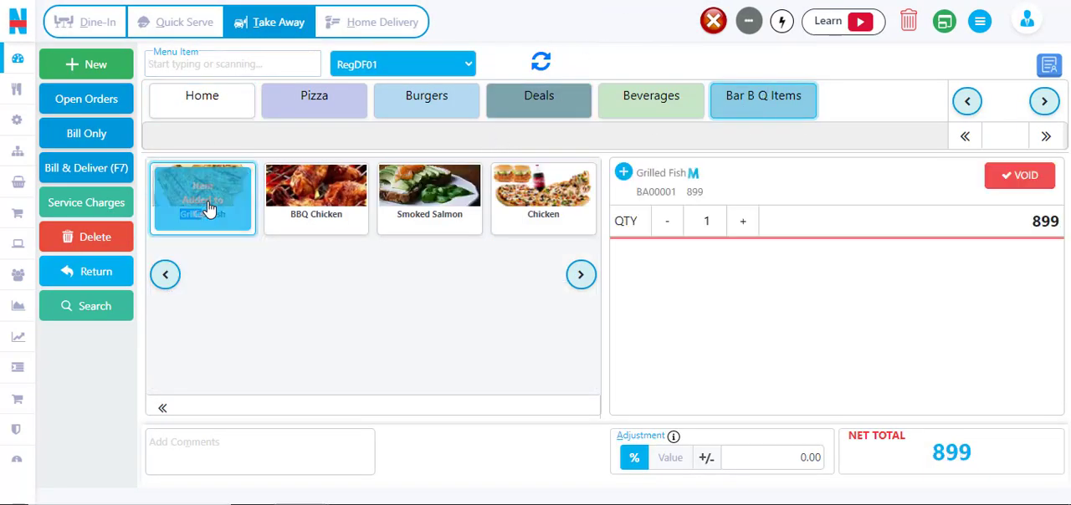
click(695, 179)
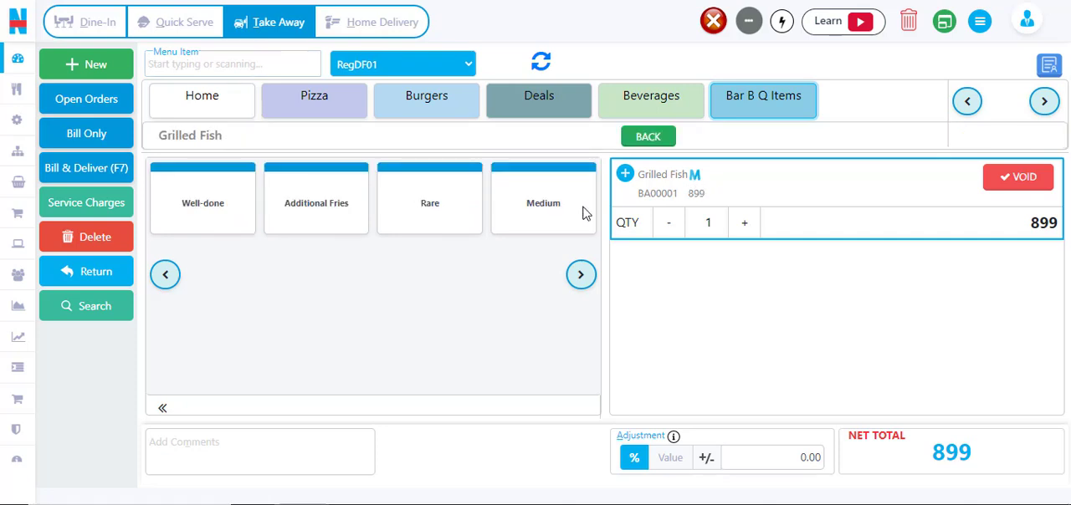
click(205, 209)
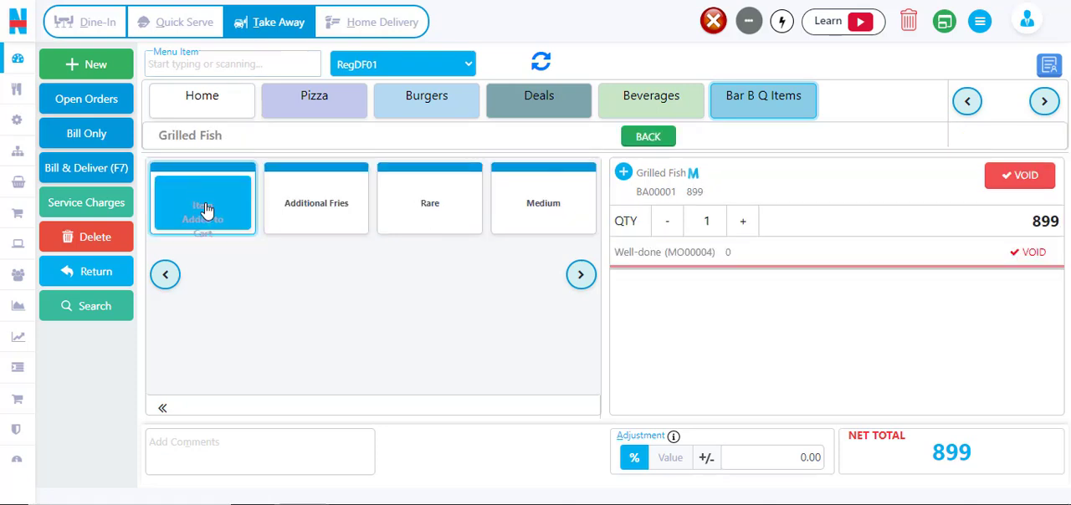
click(318, 208)
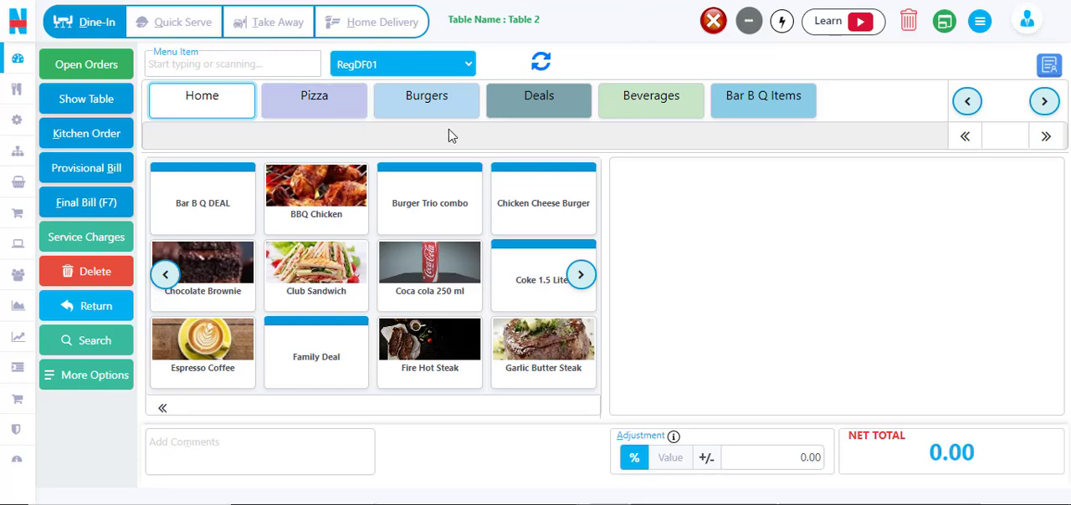
- Send Table 2's kitchen order with Grilled Fish (Well-done, Additional Fries), Chocolate Brownie and Club Sandwich
click(765, 100)
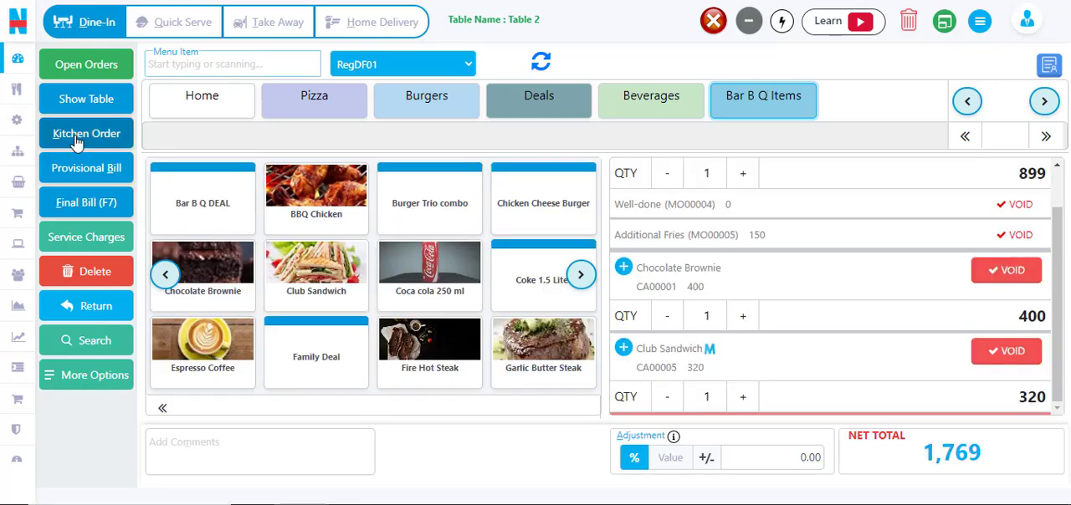
click(75, 140)
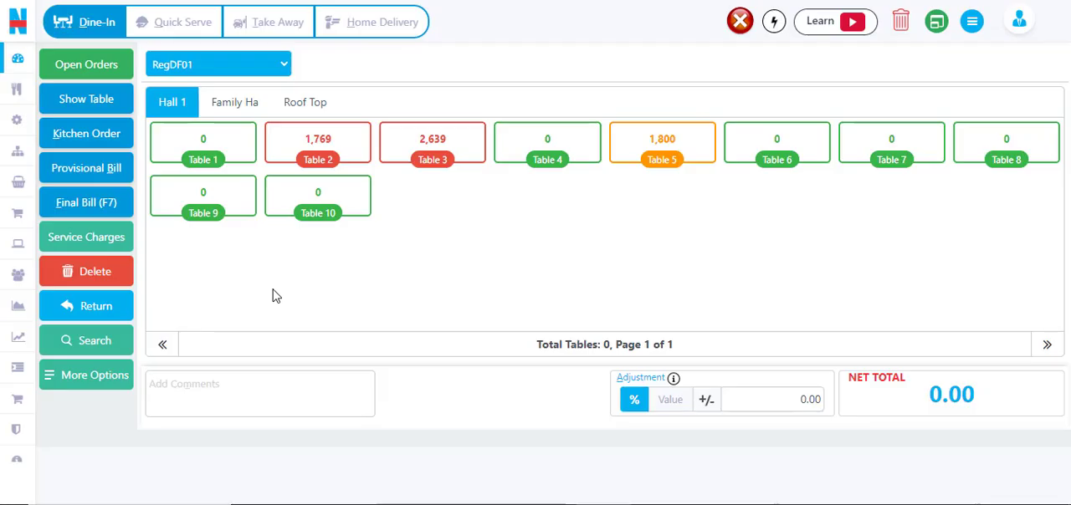
- Review the Dine-In table options for reserving, swapping and combining tables, and return to the Dine-In view
click(96, 375)
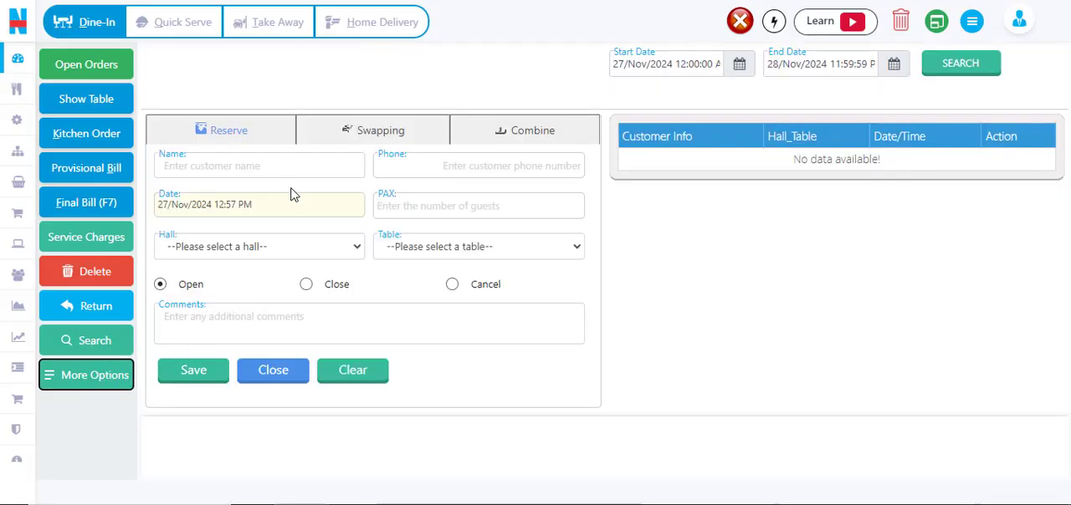
click(239, 133)
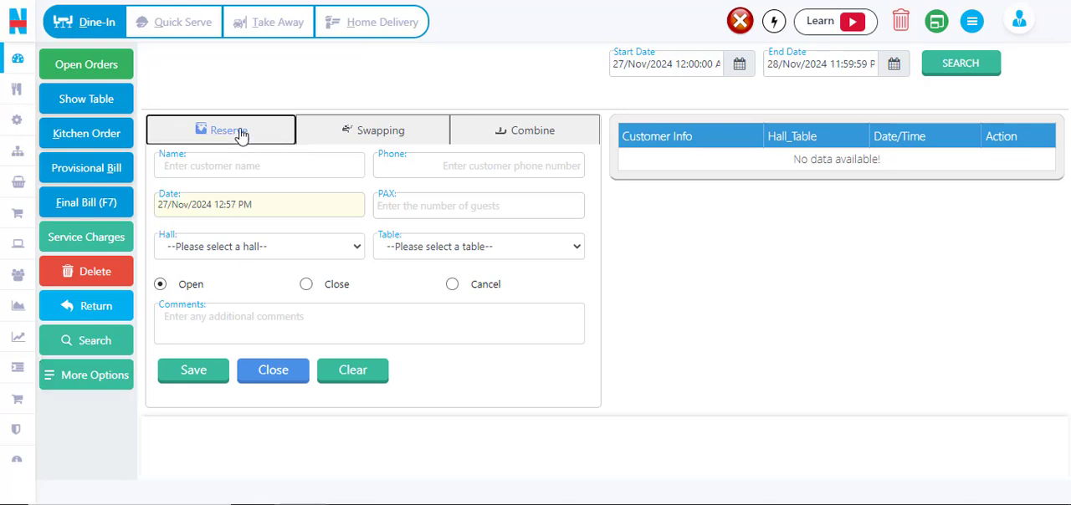
click(366, 134)
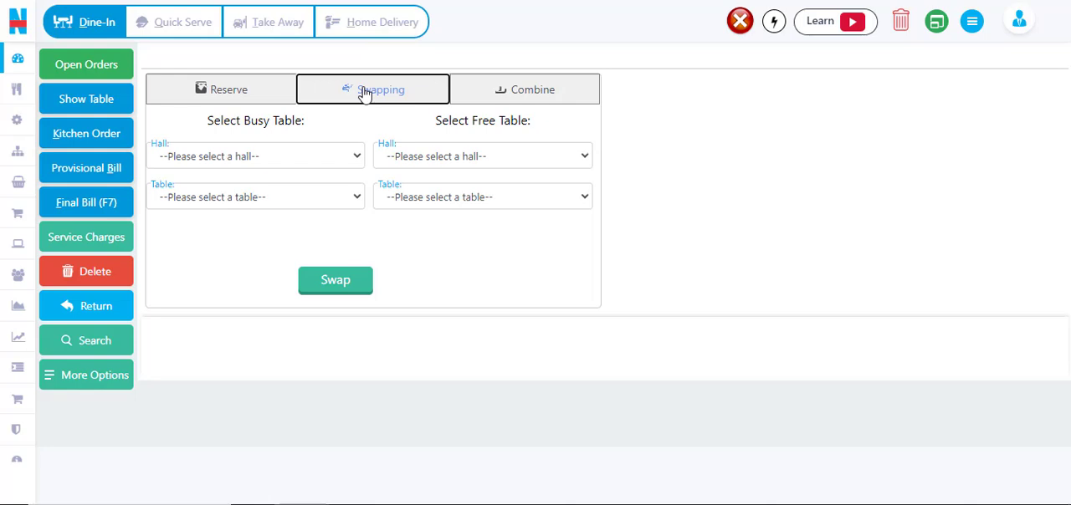
click(552, 98)
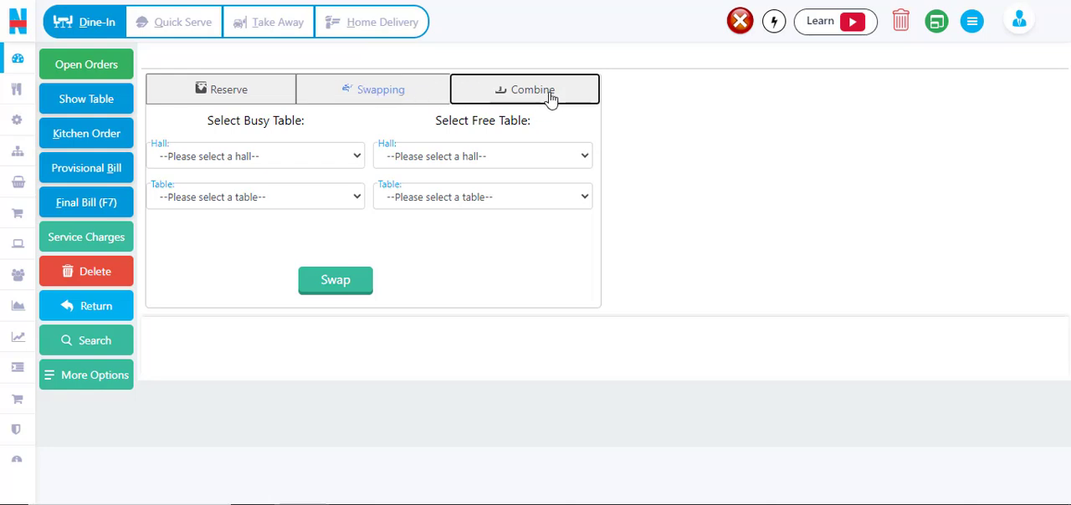
click(97, 22)
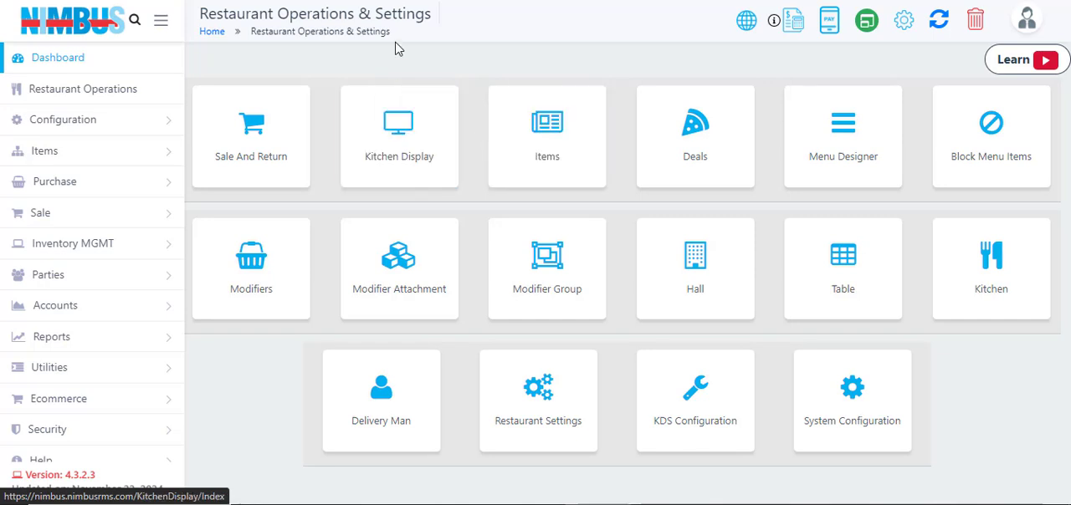
- Open the Chicken Cheese Burger item definition and view its assembly
click(397, 1)
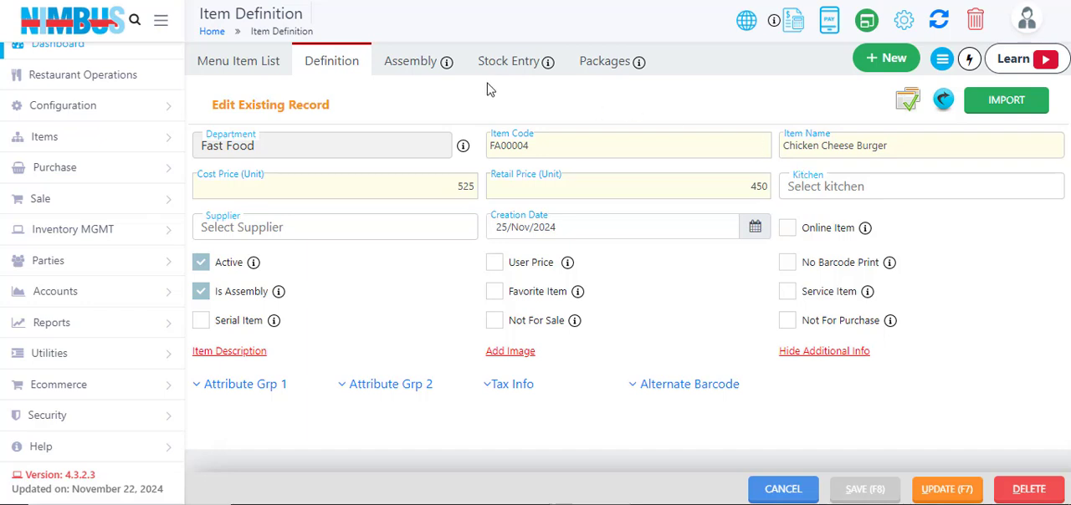
click(397, 62)
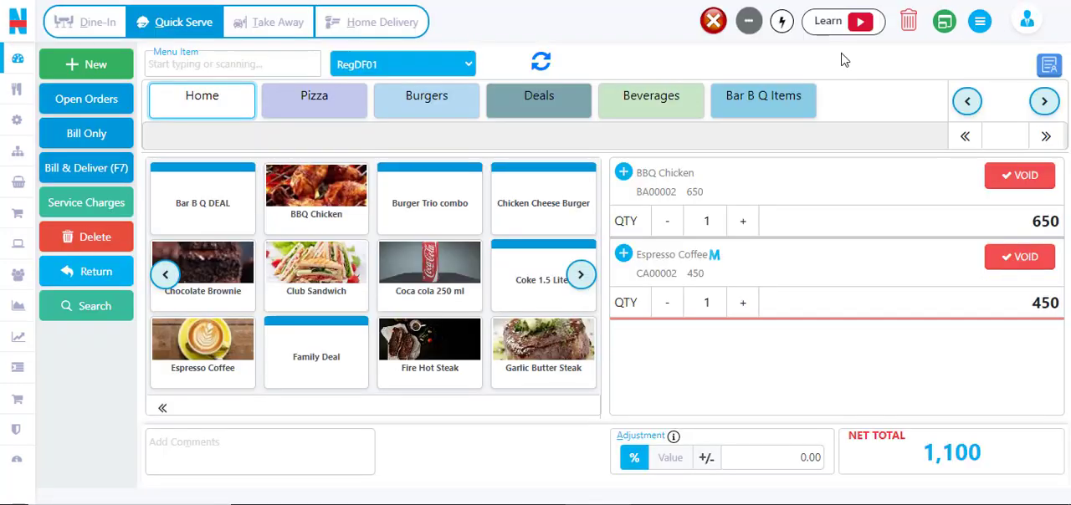
- Open the Receipt Page Setup for the Sale And Return screen
click(983, 26)
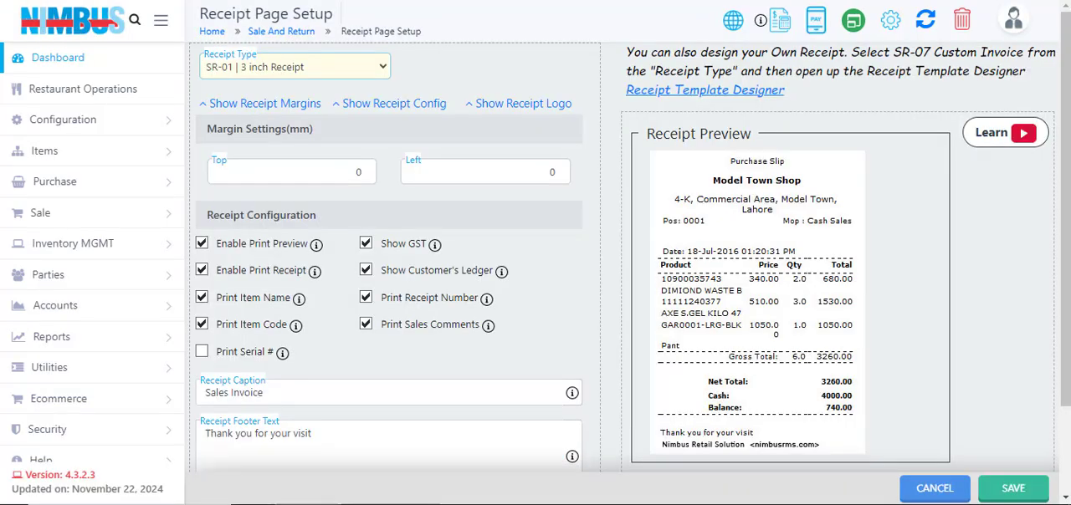
- Review the available receipt types for Sale And Return, and look through the Receipt Template Designer's settings down to the footer
click(352, 72)
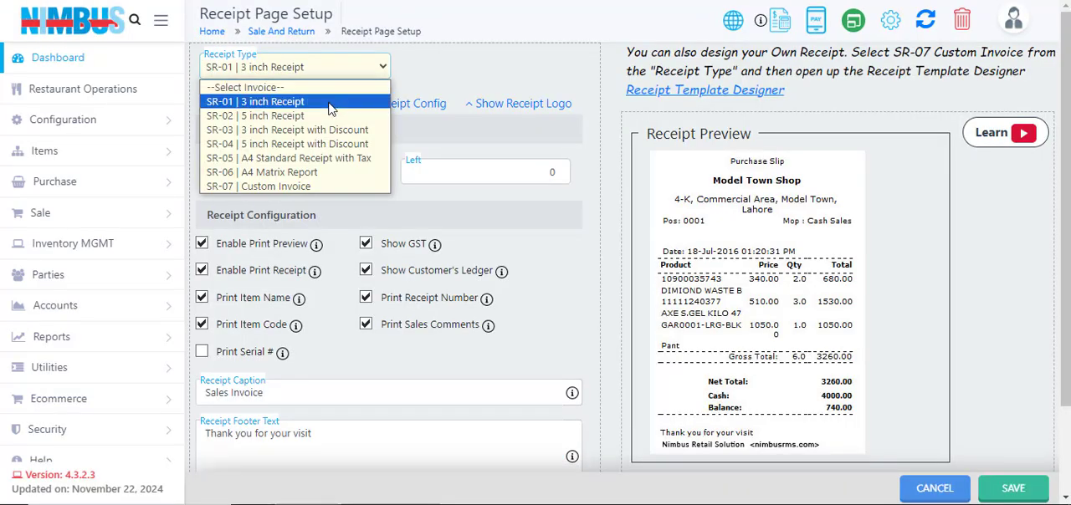
click(516, 66)
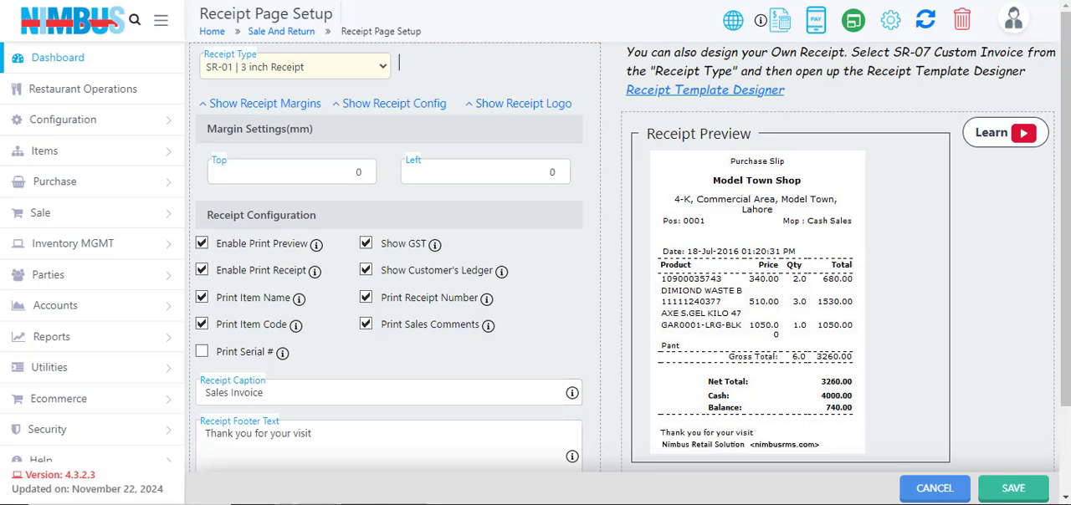
key(ctrl+Tab)
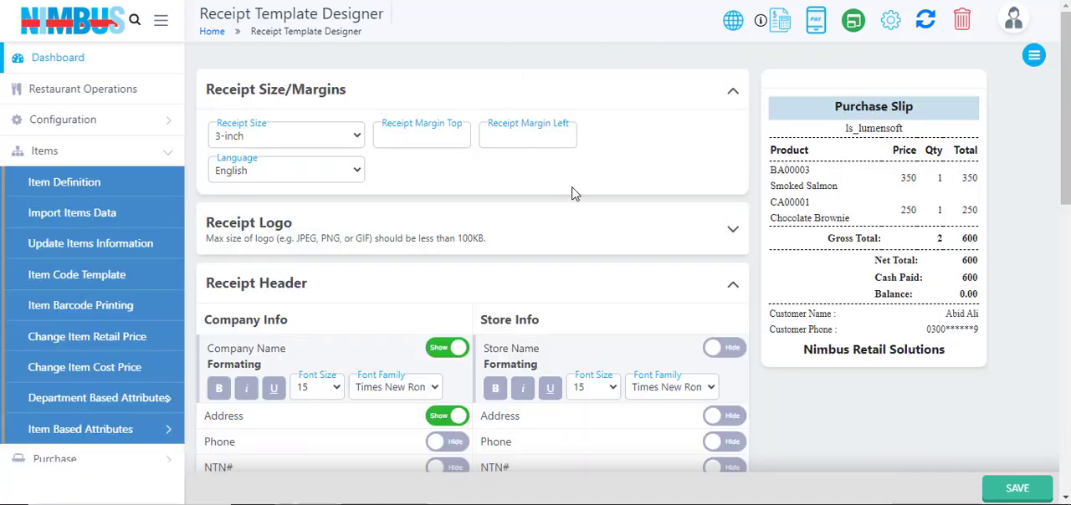
scroll(620, 167, down, 8)
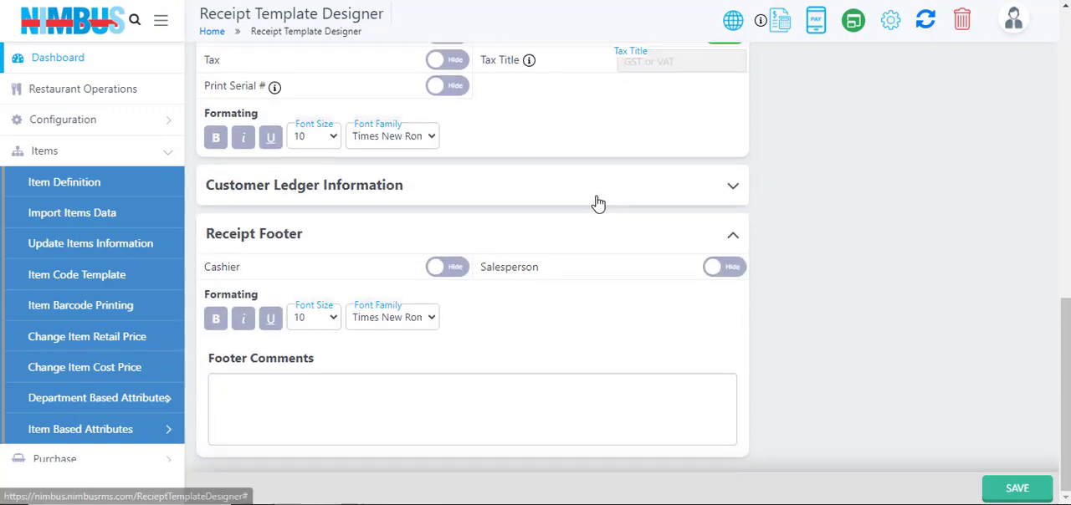
scroll(600, 201, up, 10)
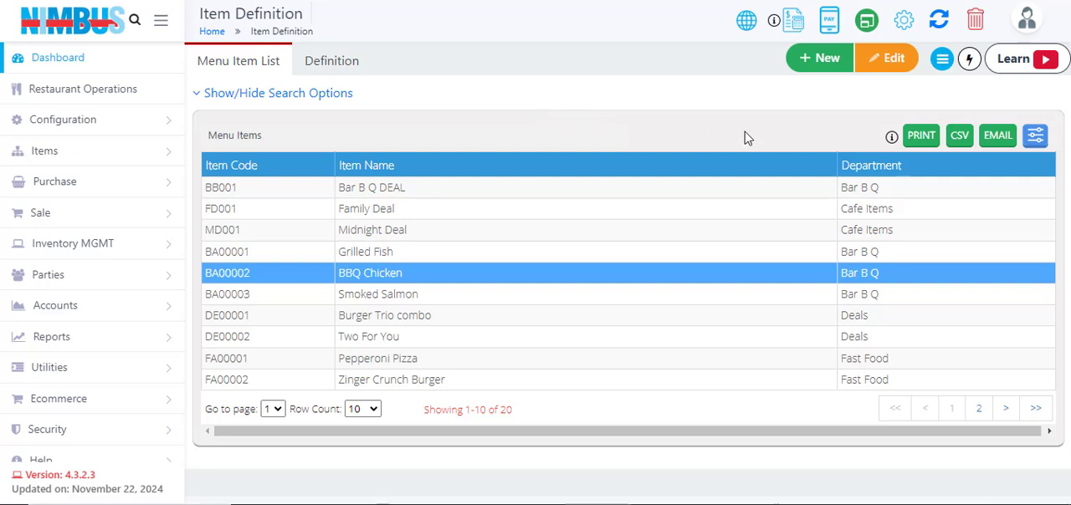
- View the Item Records article from the Item Definition help videos and articles, and return to the menu item list
click(1014, 60)
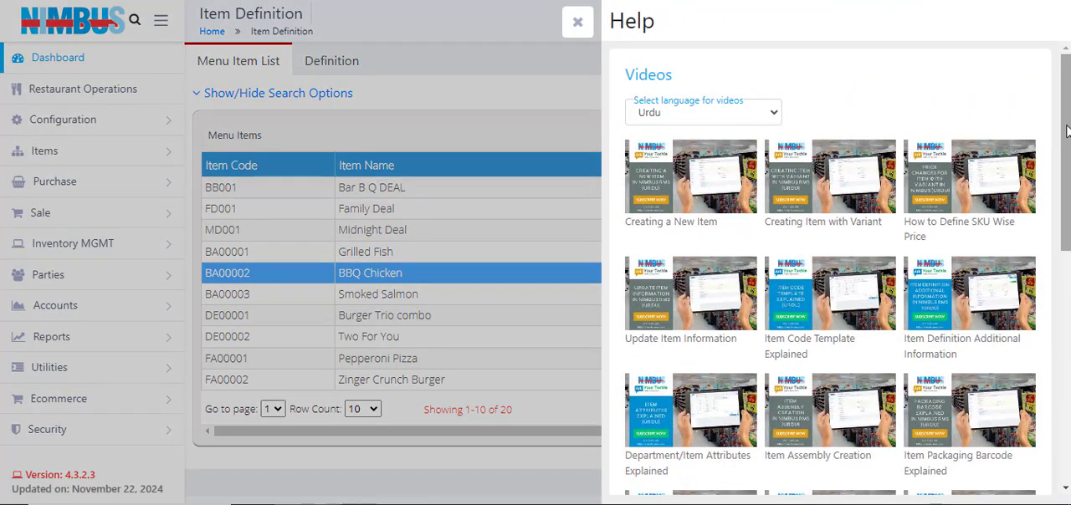
drag(1067, 132, 1067, 334)
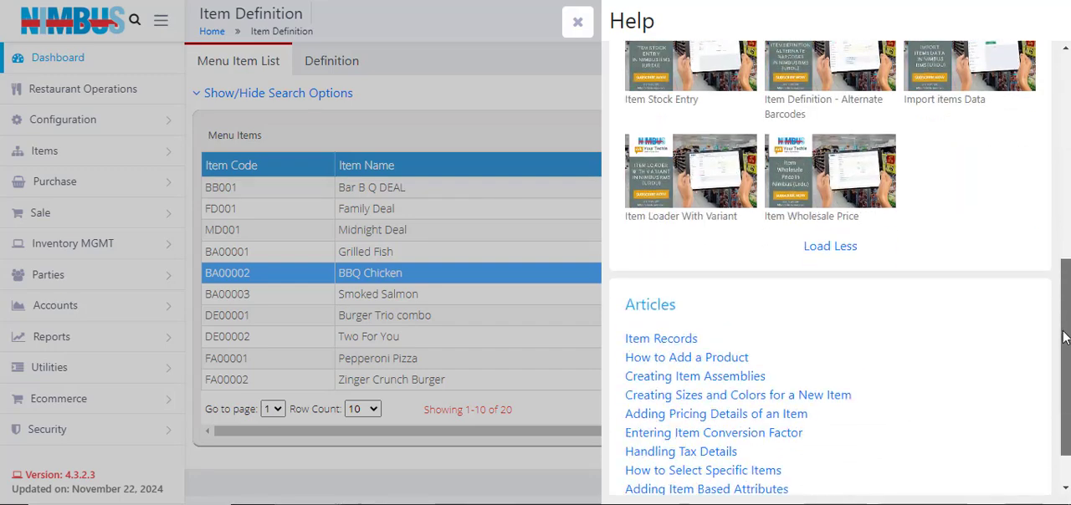
click(674, 341)
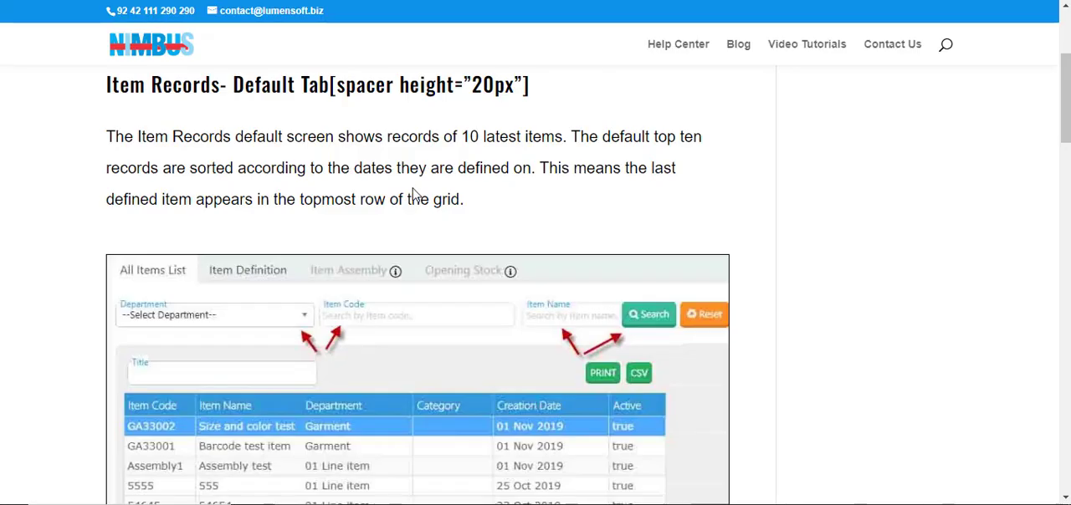
click(606, 1)
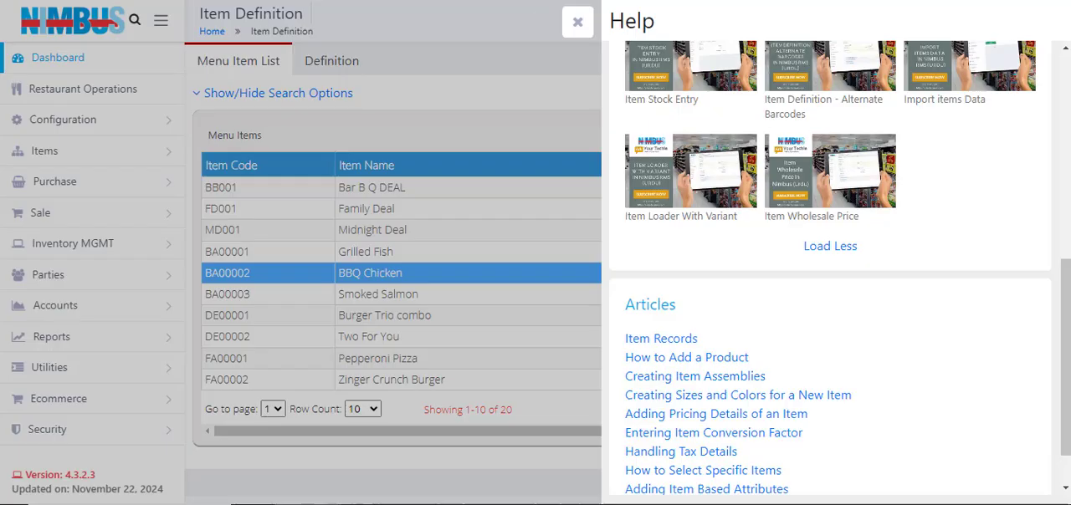
click(577, 23)
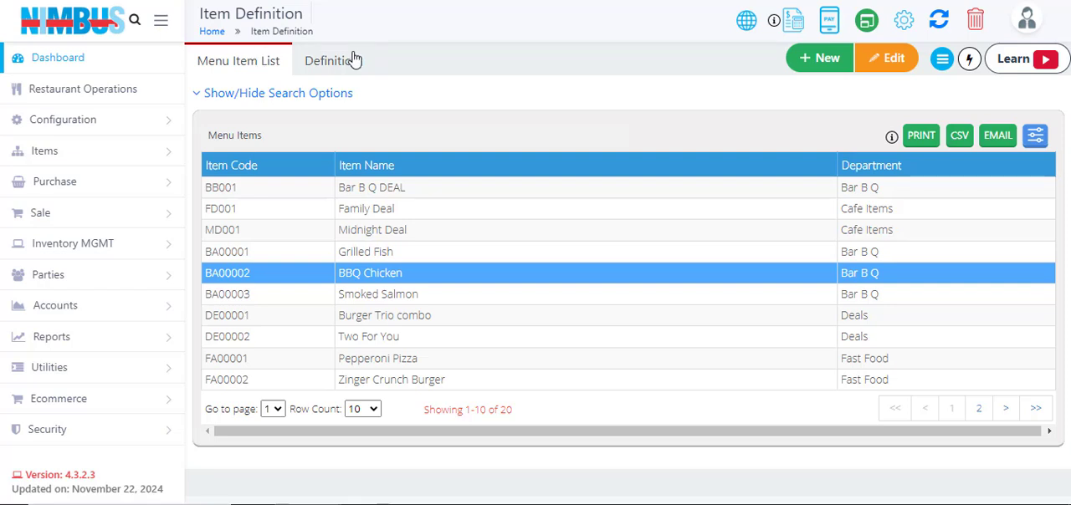
- Examine the blank definition form for a new item, including its Item Code hint, and return to the menu item list
click(331, 65)
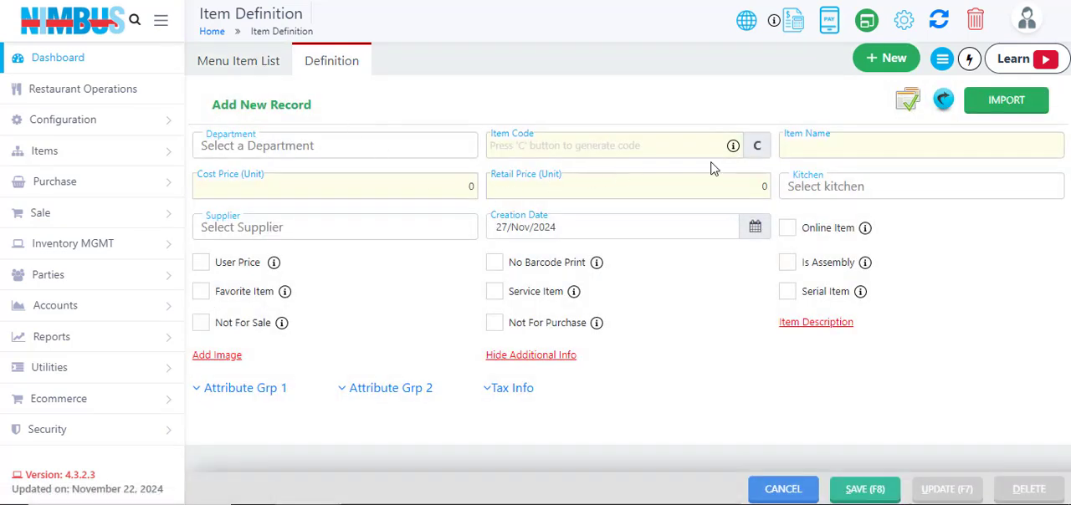
mouse_move(734, 147)
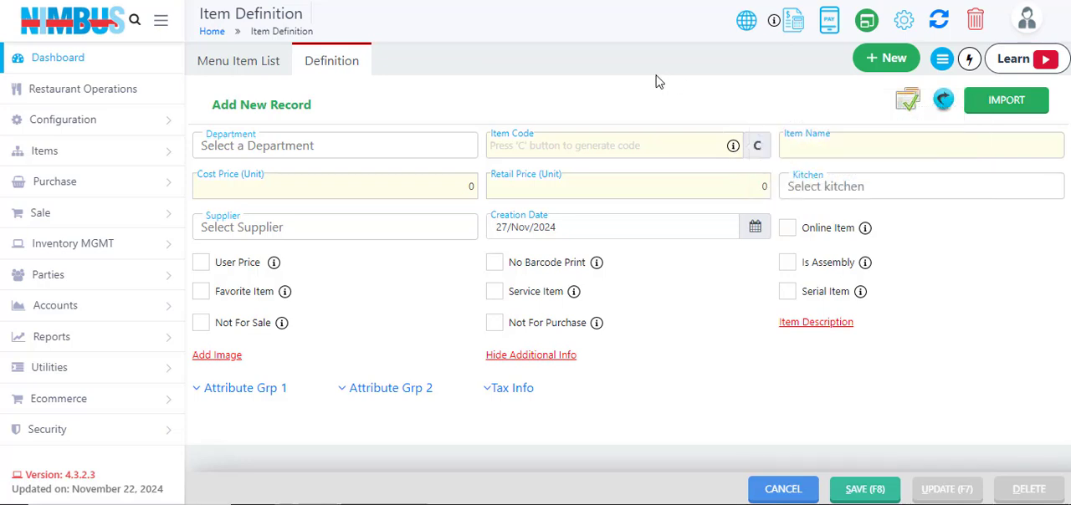
click(219, 62)
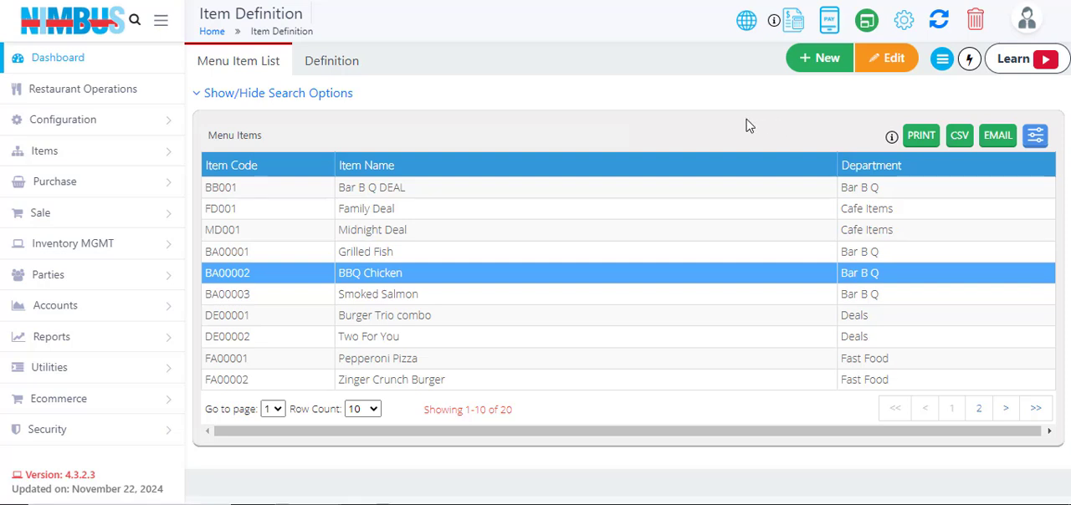
click(817, 60)
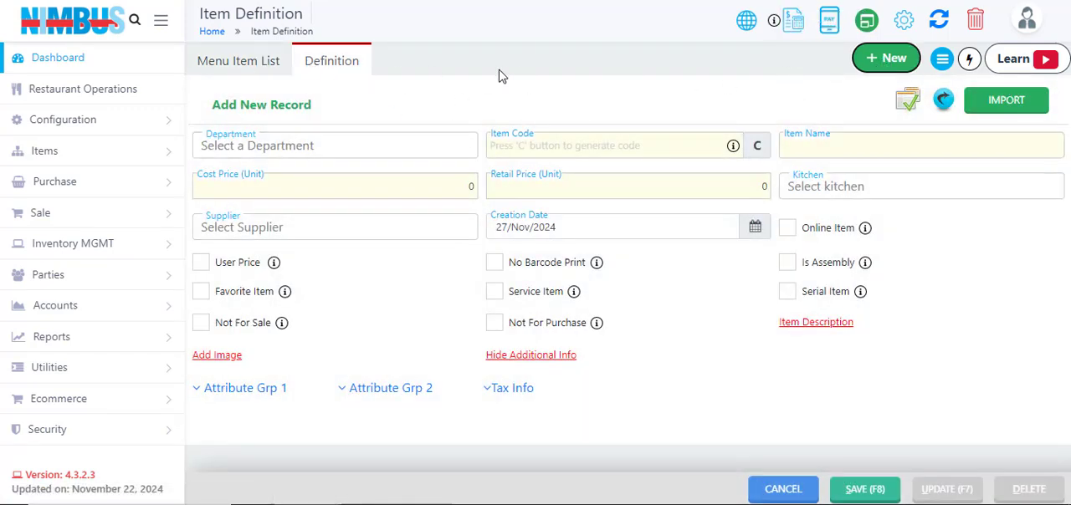
click(244, 65)
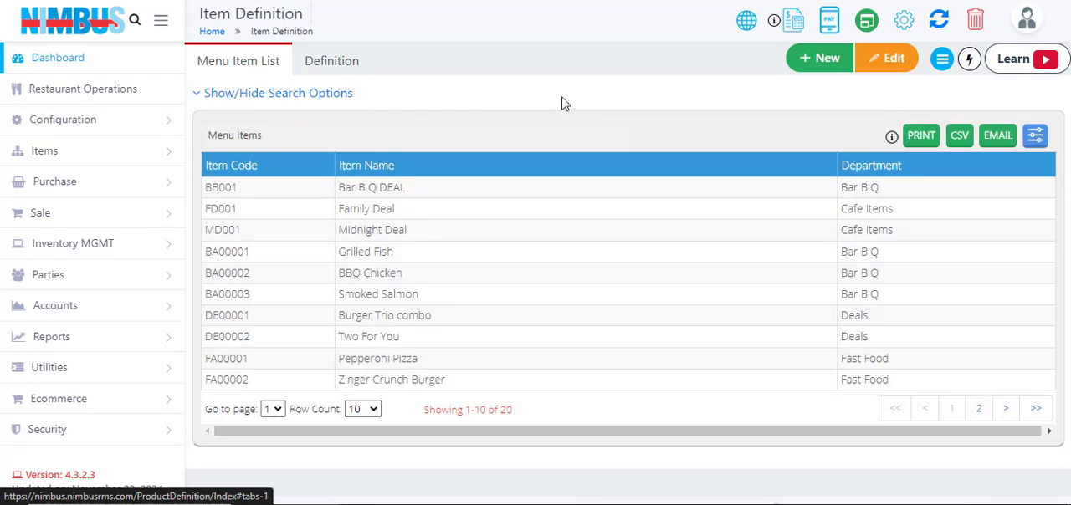
- Open the Midnight Deal item for editing and show the related operations for item definition
click(572, 279)
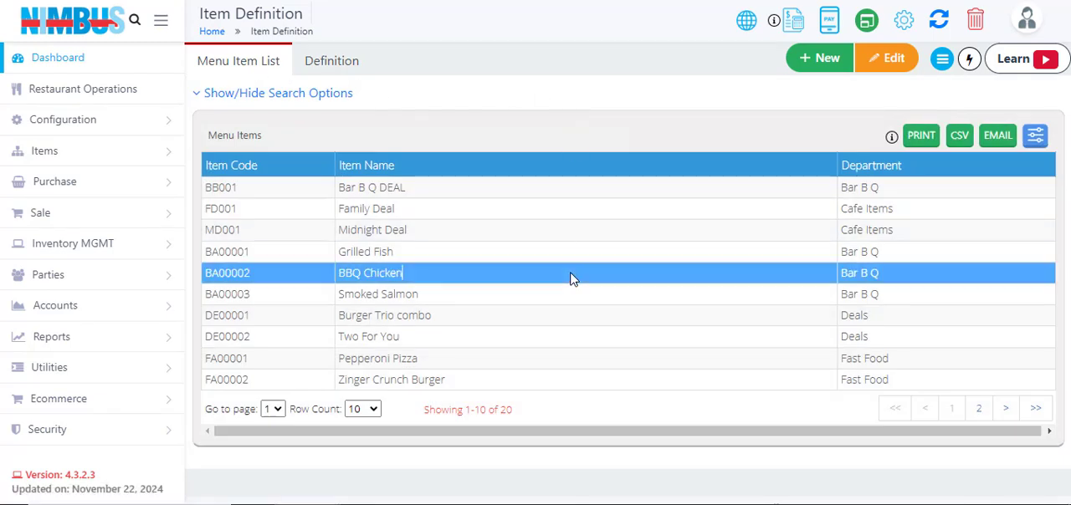
click(446, 234)
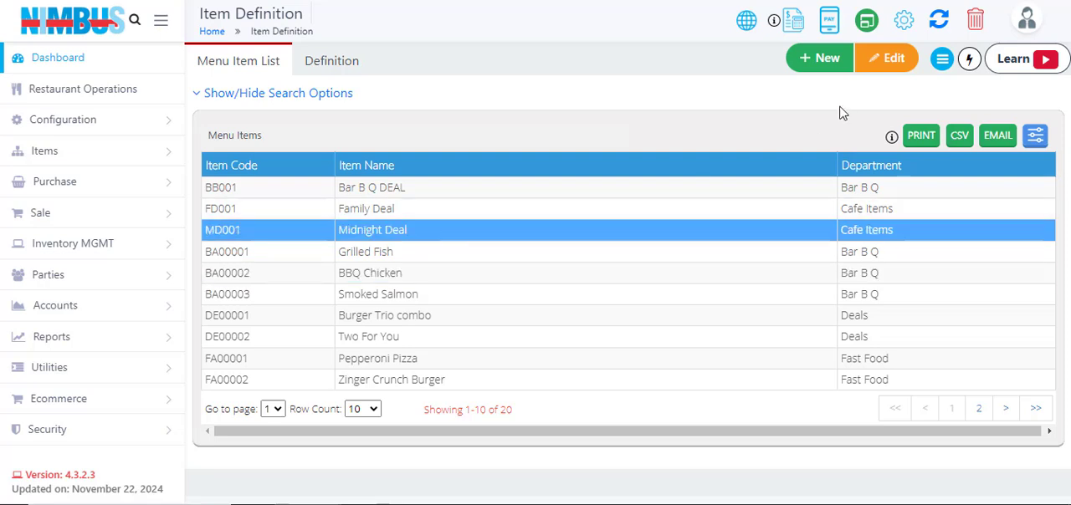
click(881, 65)
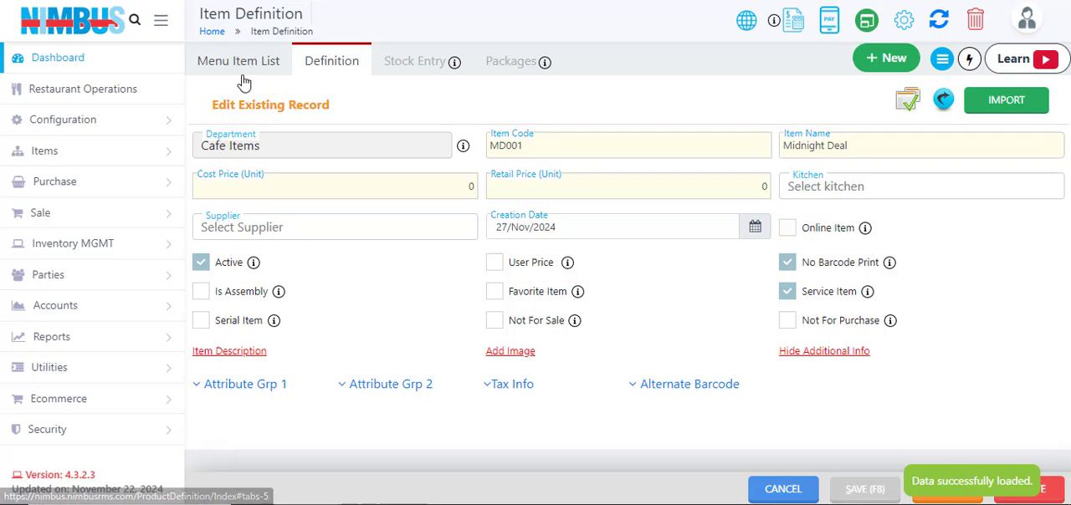
click(943, 60)
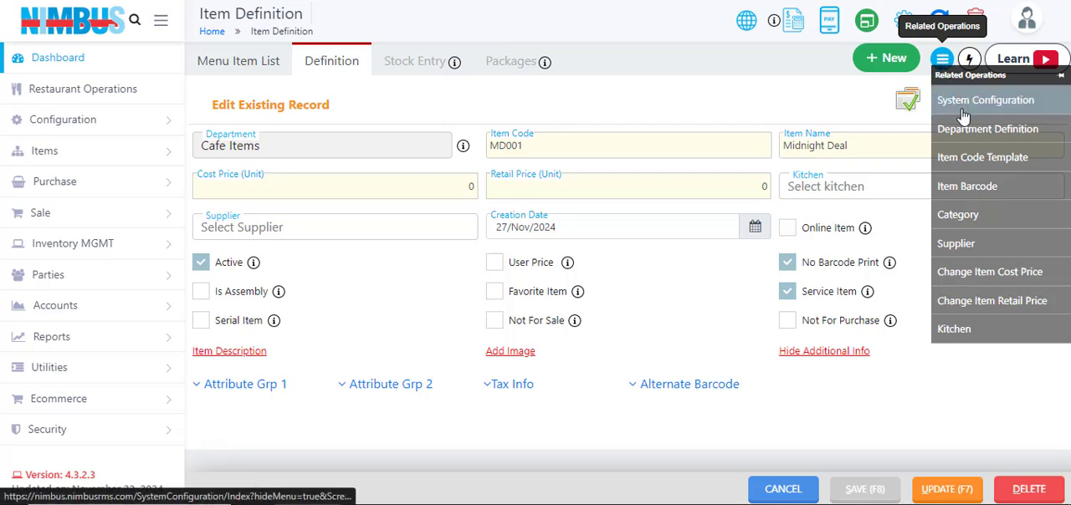